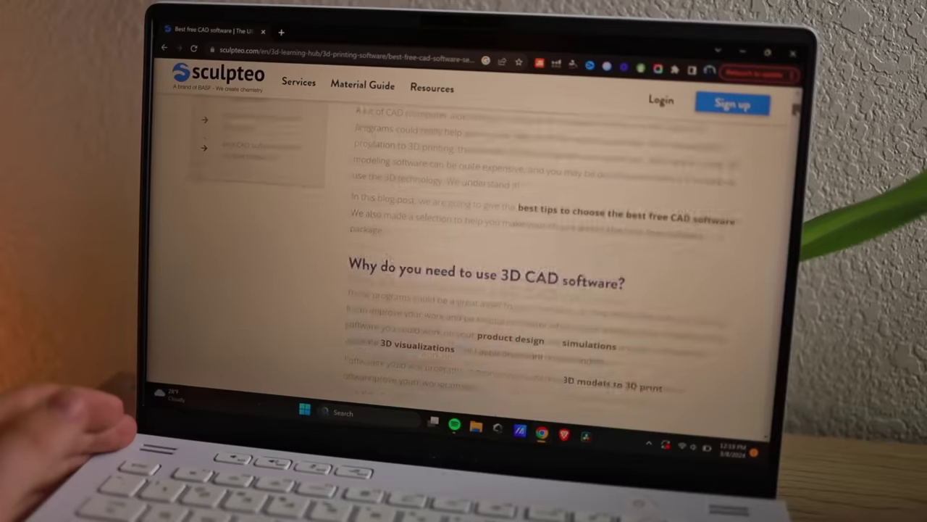
Scroll down through the Sculpteo 'Best free CAD software to download in 2024' article.
scroll(492, 253, down, 3)
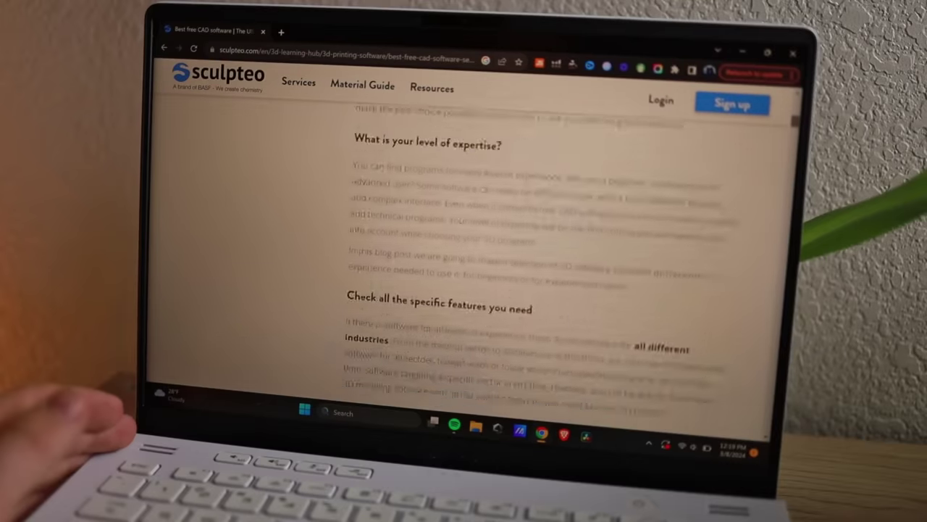
scroll(492, 253, down, 2)
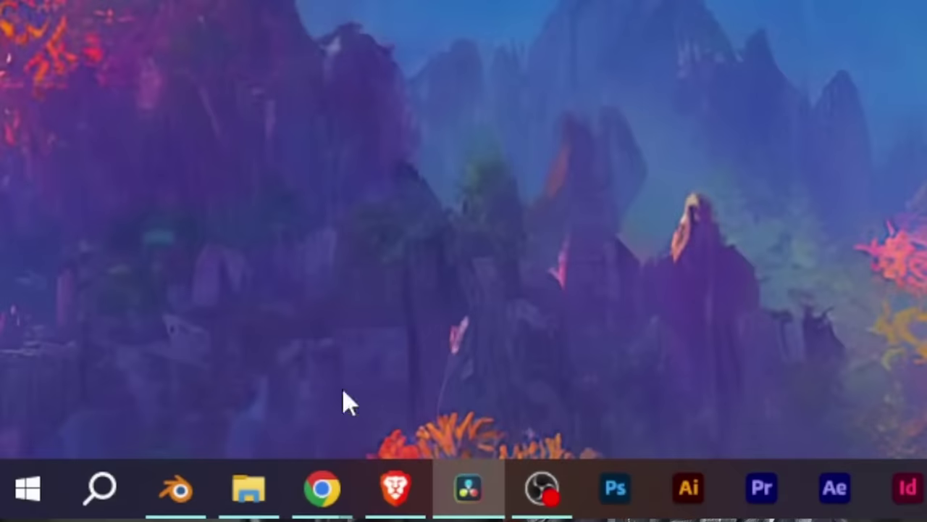
Launch Blender from the taskbar into its default scene.
click(174, 492)
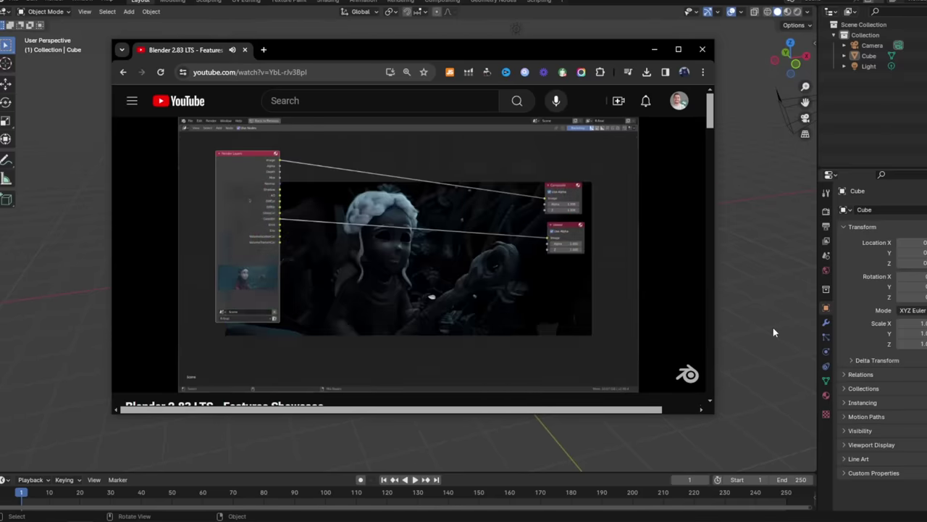
mouse_move(539, 297)
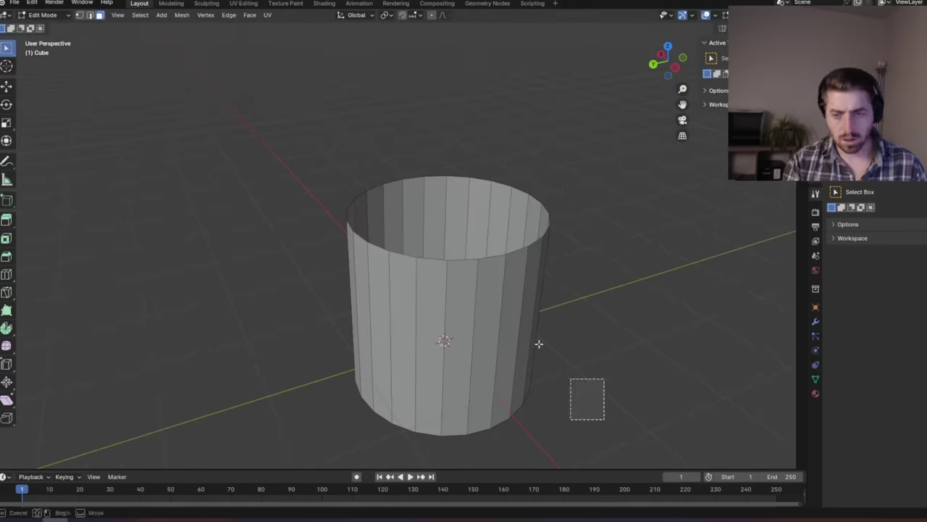
Scale the whole cylinder, then shrink its bottom vertex loop to taper it into a cup.
key(a)
key(s)
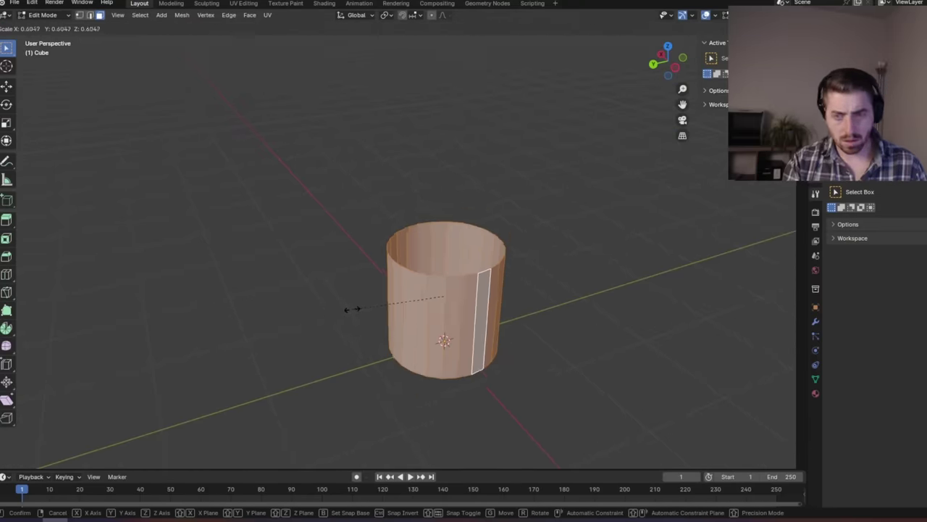
key(alt+a)
key(1)
alt+click(443, 378)
key(s)
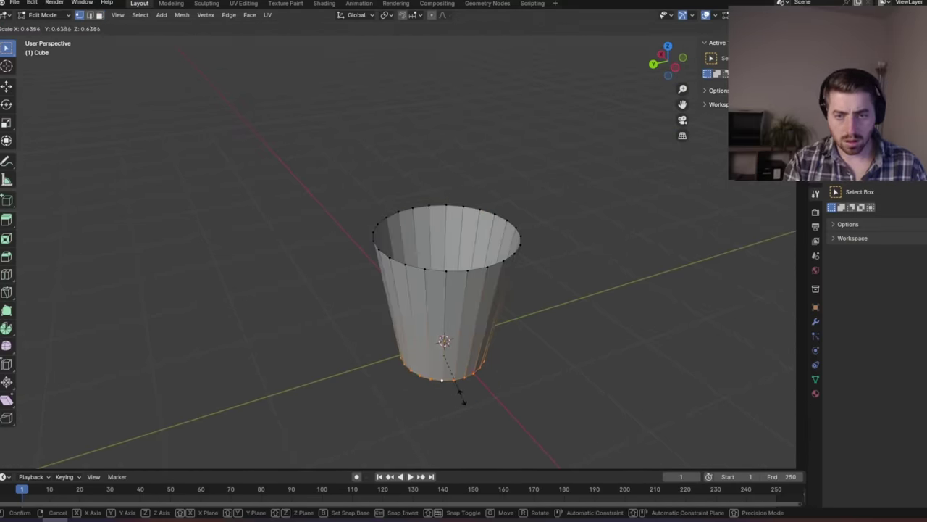
middle_drag(355, 319, 371, 313)
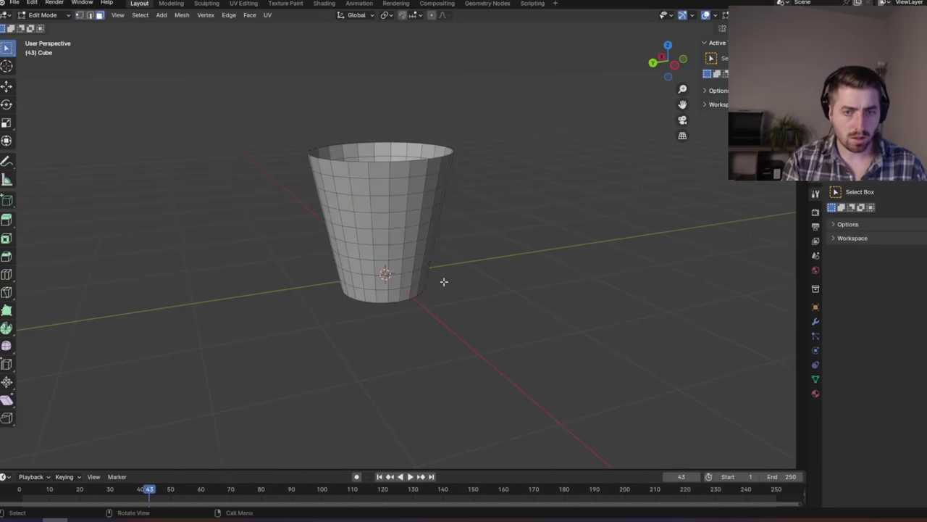
Poke the cup's faces, then inset the middle band and scale it to 0.3918 for spikes.
click(249, 15)
click(265, 66)
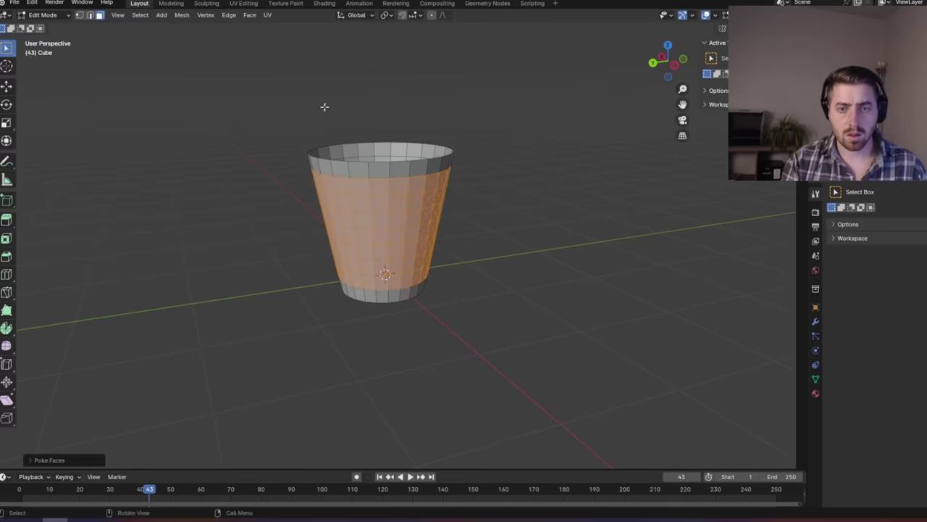
click(89, 15)
scroll(362, 218, up, 2)
drag(289, 157, 424, 318)
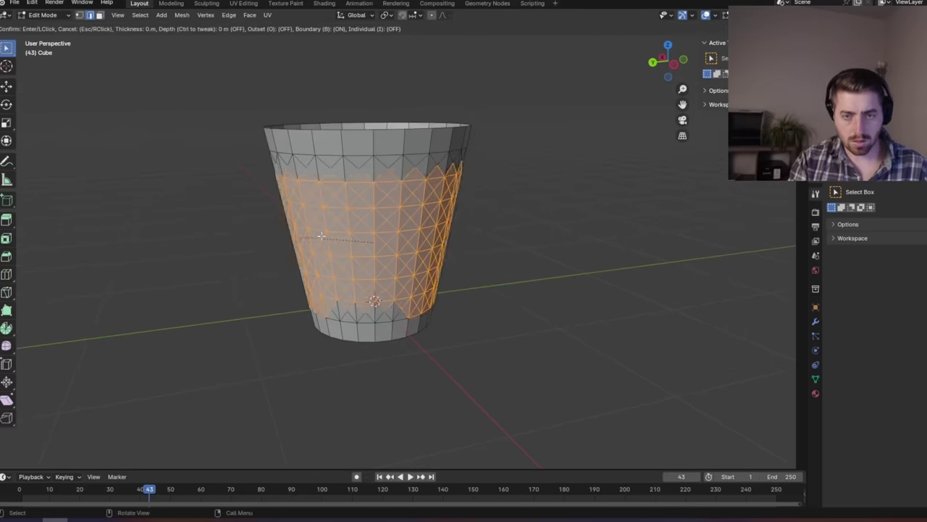
click(355, 238)
middle_drag(363, 348, 410, 377)
click(410, 377)
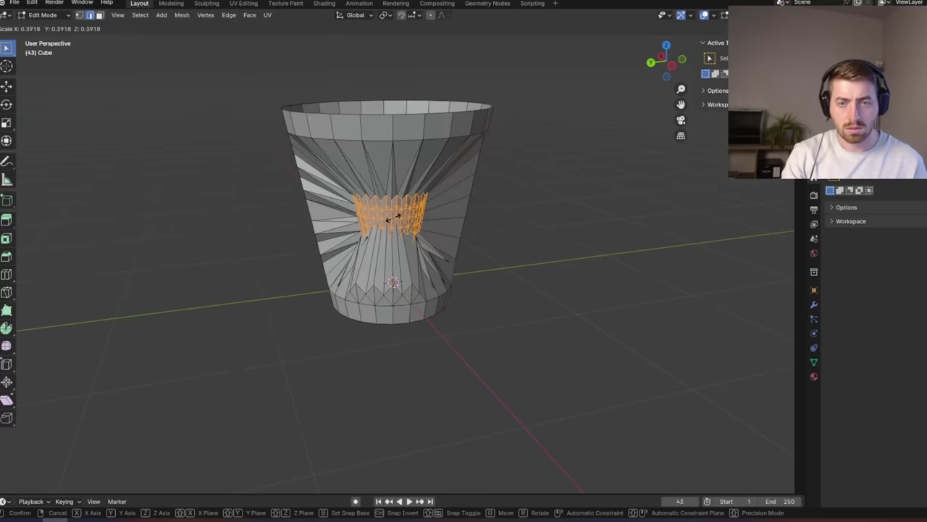
click(394, 218)
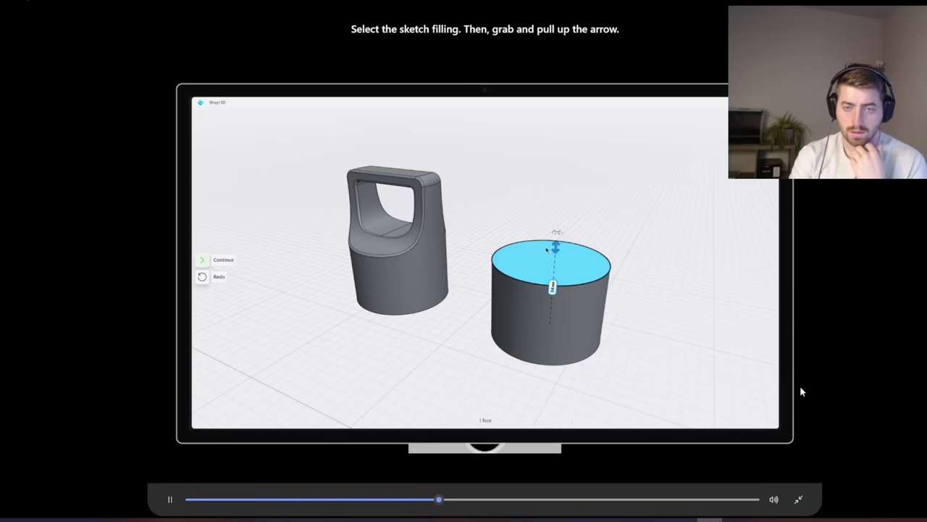
Extrude the tutorial circle into a 32 mm cylinder, cut a slot through it, and select the body.
click(799, 499)
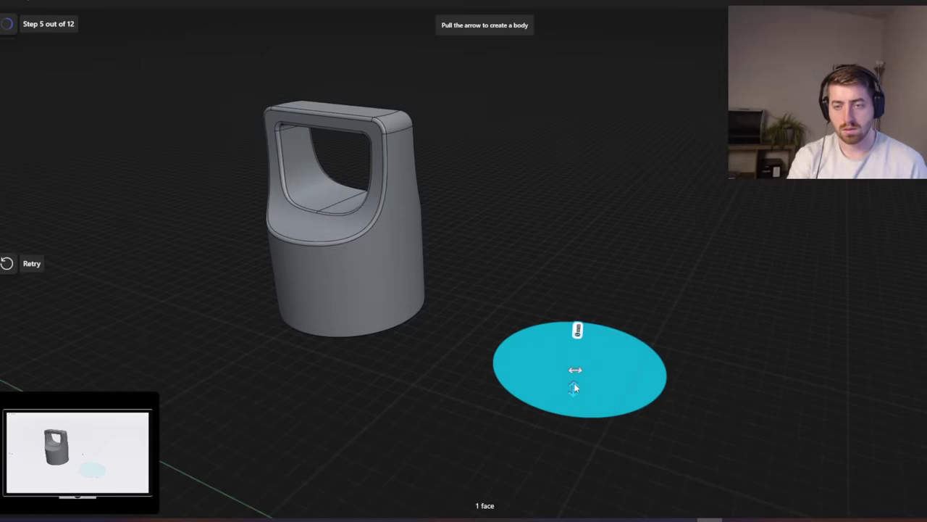
drag(574, 384, 586, 289)
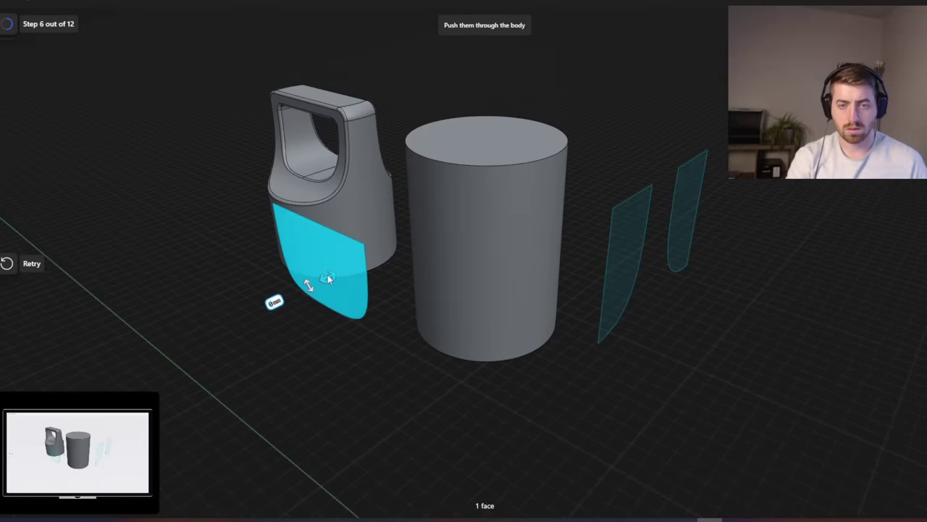
drag(326, 275, 626, 167)
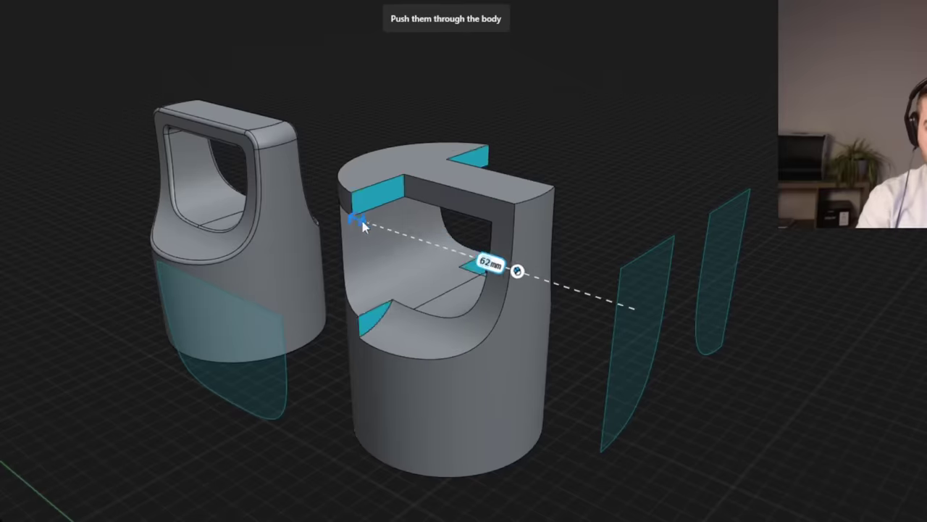
drag(362, 224, 296, 203)
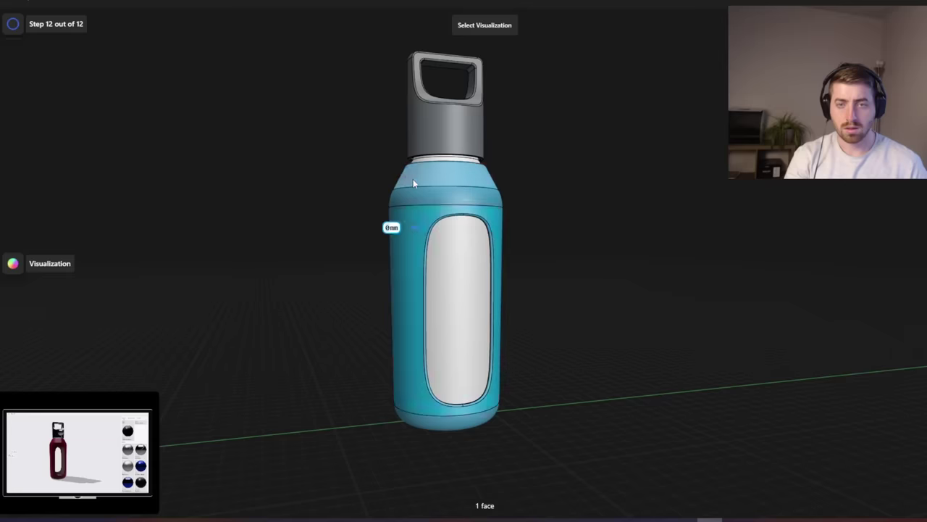
double_click(413, 181)
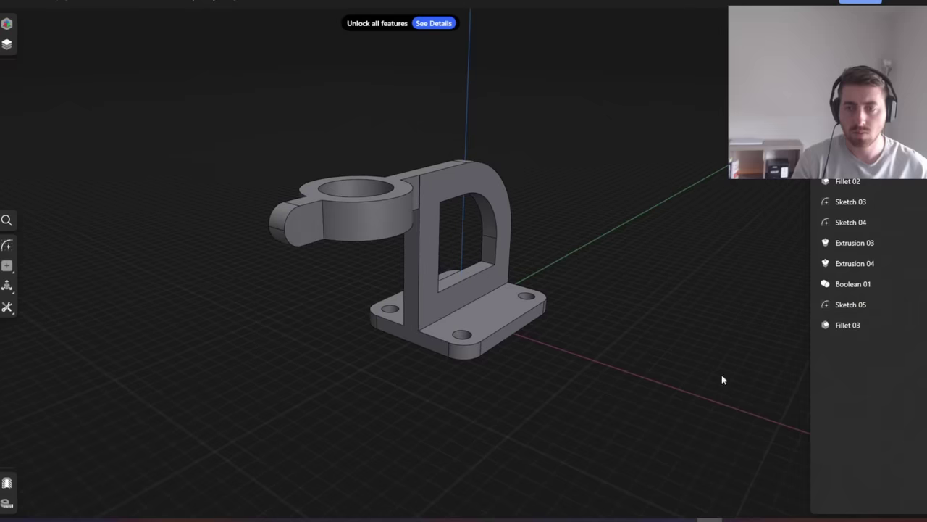
Suppress Extrusion 03 in the bracket's history so the clamp extrusion disappears.
click(855, 243)
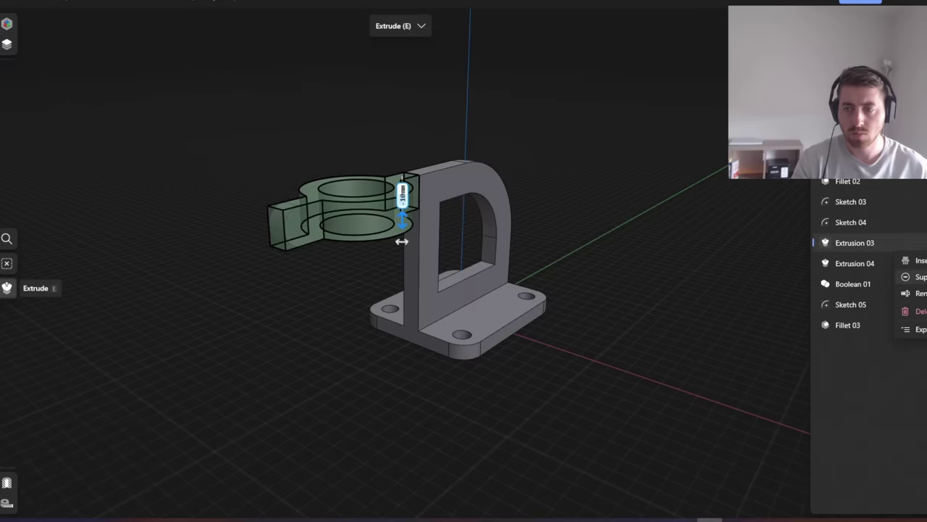
click(916, 277)
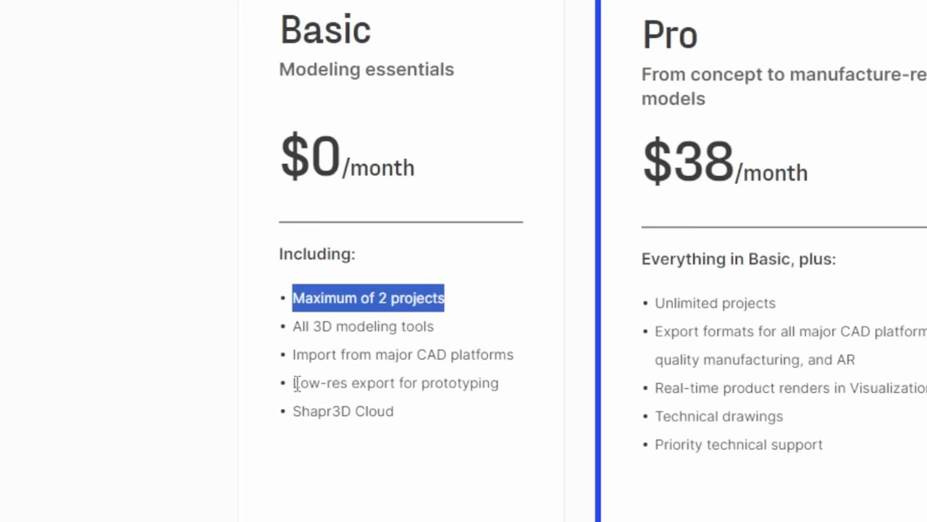
Highlight the Basic plan's 'Low-res export for prototyping' limit on the pricing page.
drag(293, 384, 360, 382)
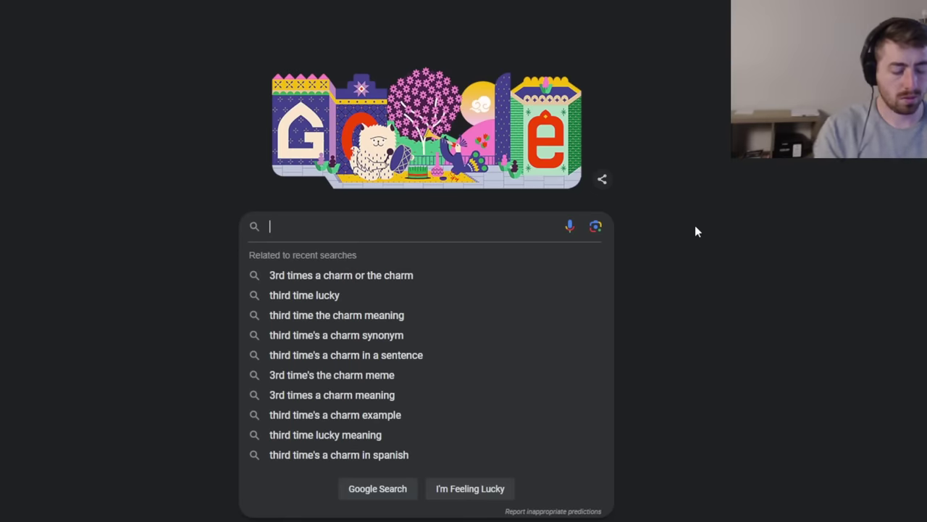
Search Google for 'autodesk products'.
text(autodesk products)
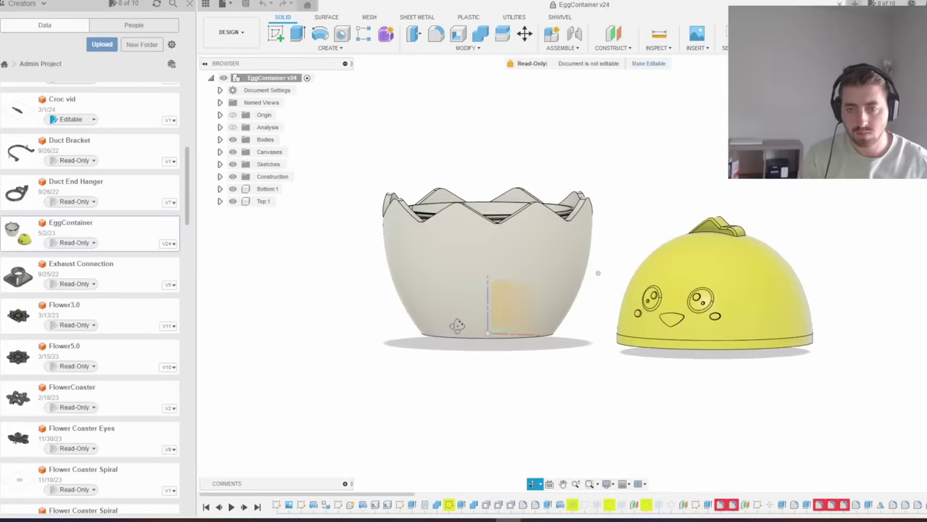
Extrude-cut the crocodile's two pockets through the body and commit the cut.
shift+middle_drag(487, 352, 422, 319)
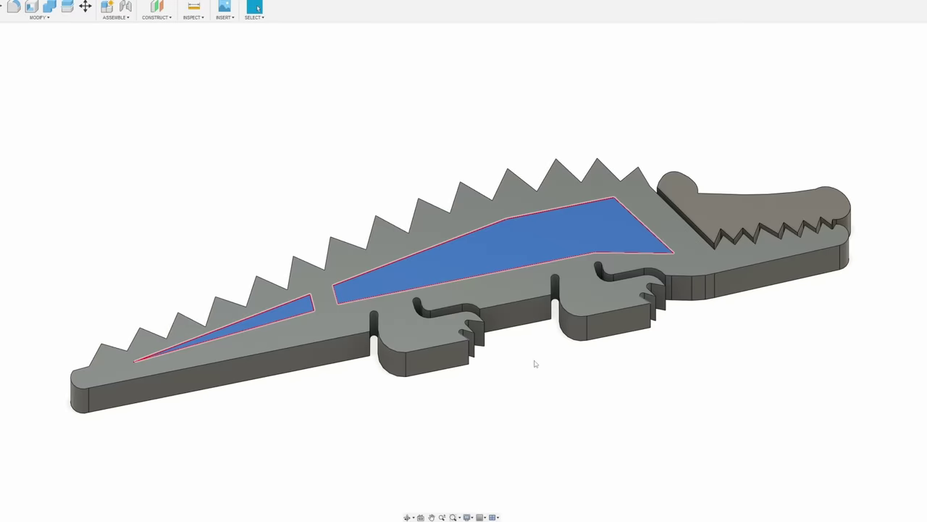
key(e)
drag(225, 333, 222, 393)
key(Return)
shift+middle_drag(507, 412, 510, 433)
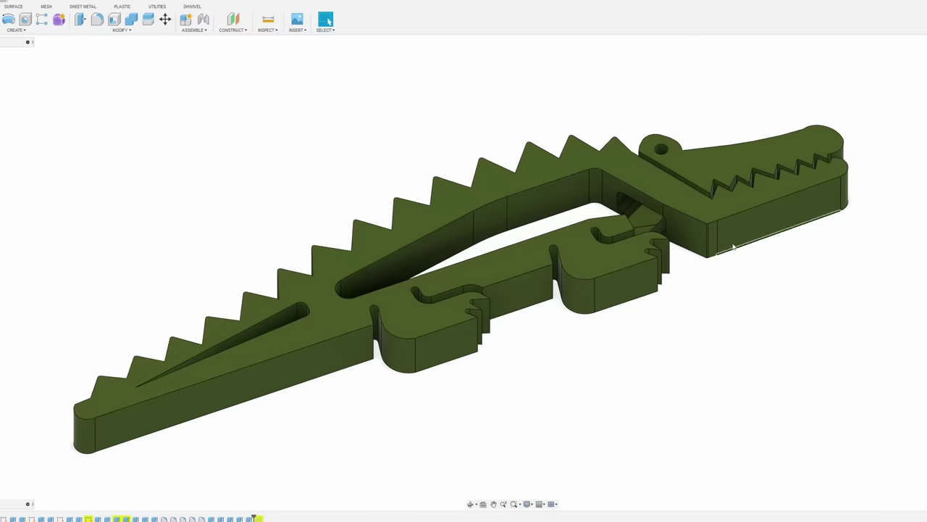
Select the crocodile's top face and start an extrude on it.
click(596, 238)
key(e)
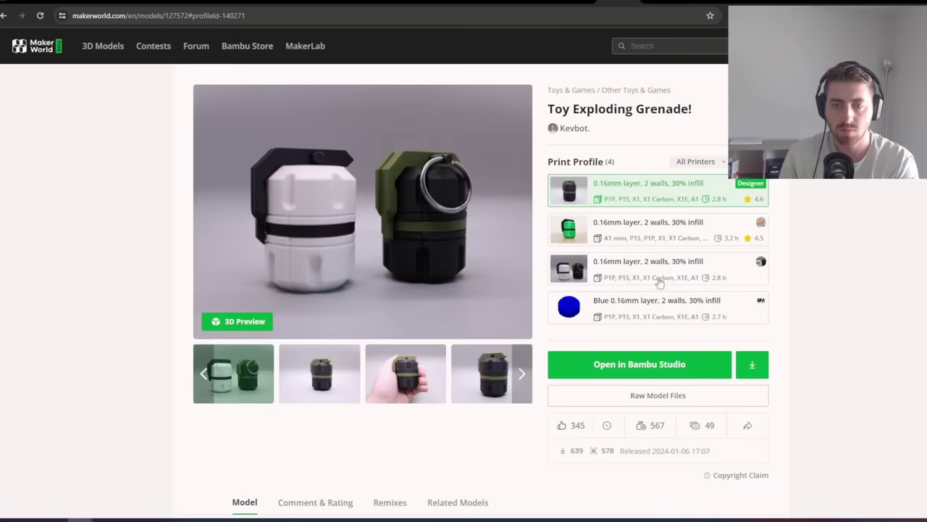
scroll(867, 231, down, 3)
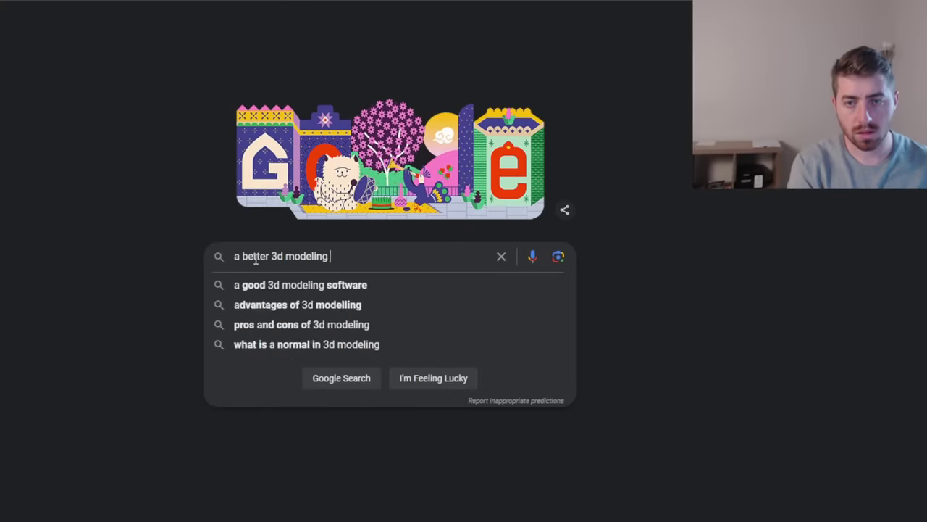
Search Google for 'a better 3d modeling software' and scroll Plasticity's site down to the download buttons.
text(e)
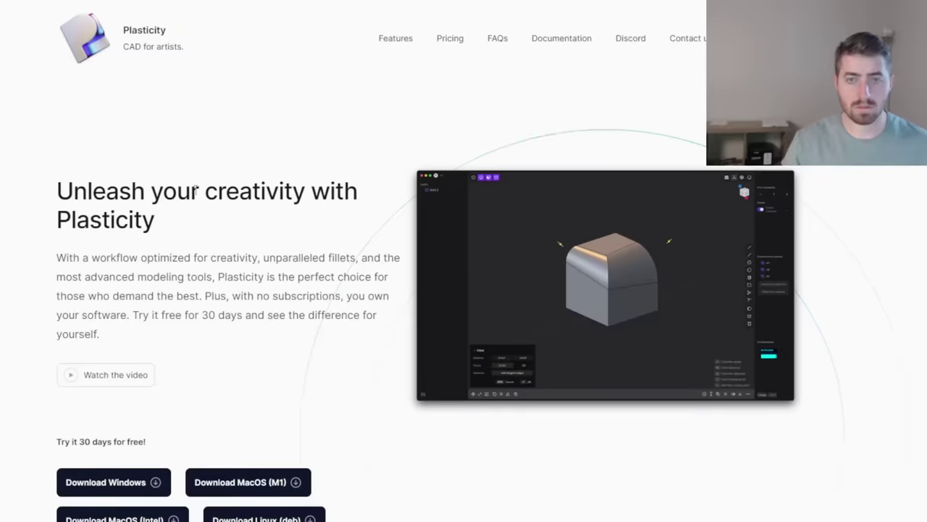
scroll(200, 181, down, 3)
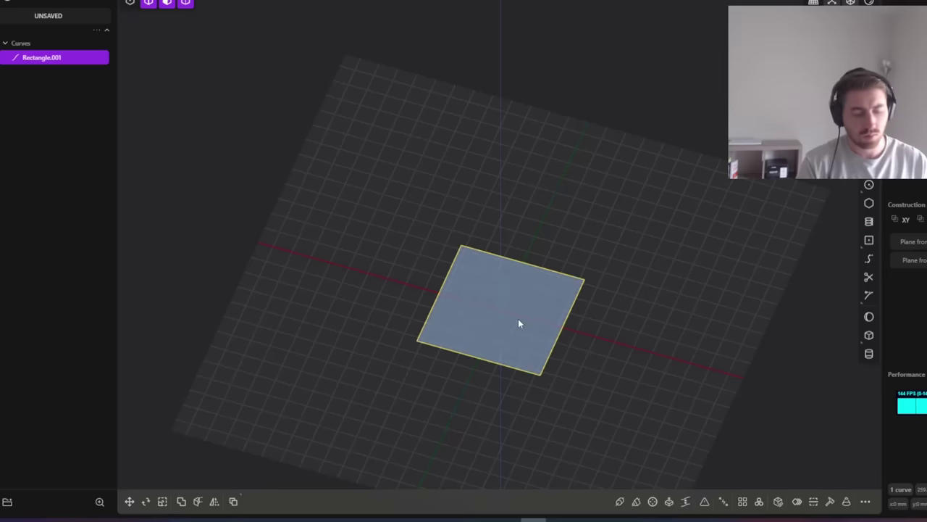
Extrude the rectangle into a cube and round off its top-right edge with a large fillet.
key(e)
middle_drag(517, 321, 623, 298)
key(Return)
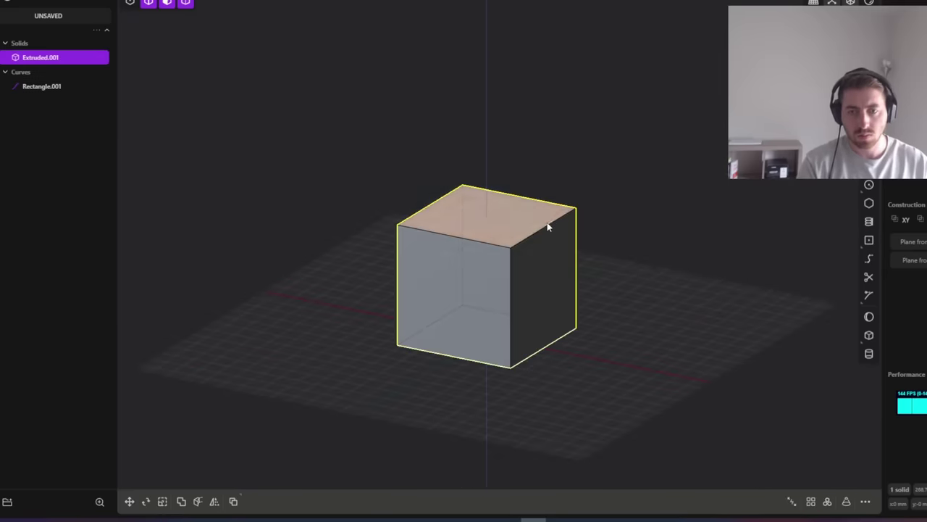
click(547, 228)
key(f)
drag(547, 229, 455, 247)
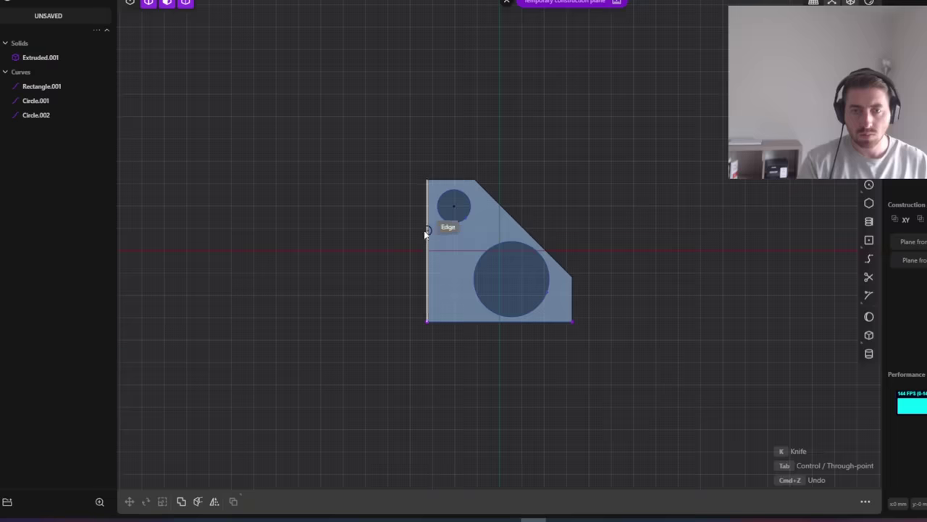
Draw a knife curve on the face's left edge and extrude it to cut a notch.
click(427, 232)
click(440, 249)
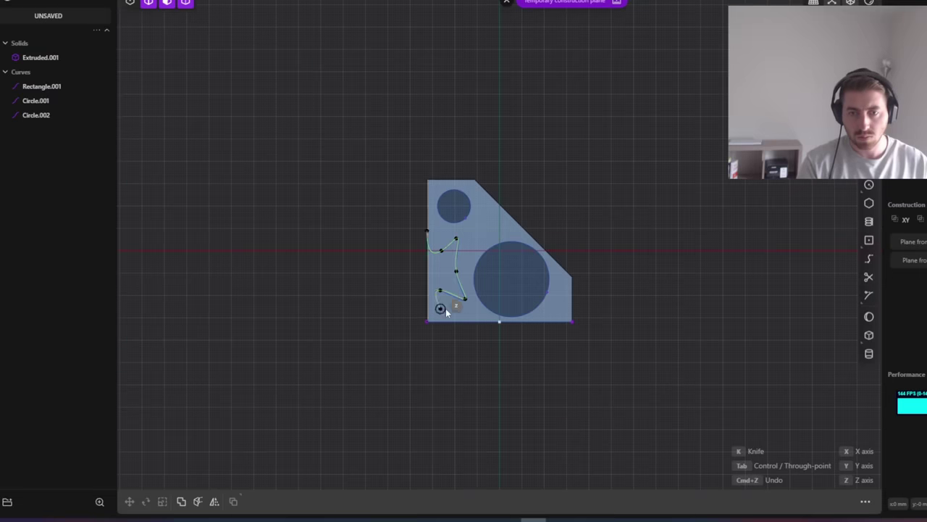
click(418, 271)
key(e)
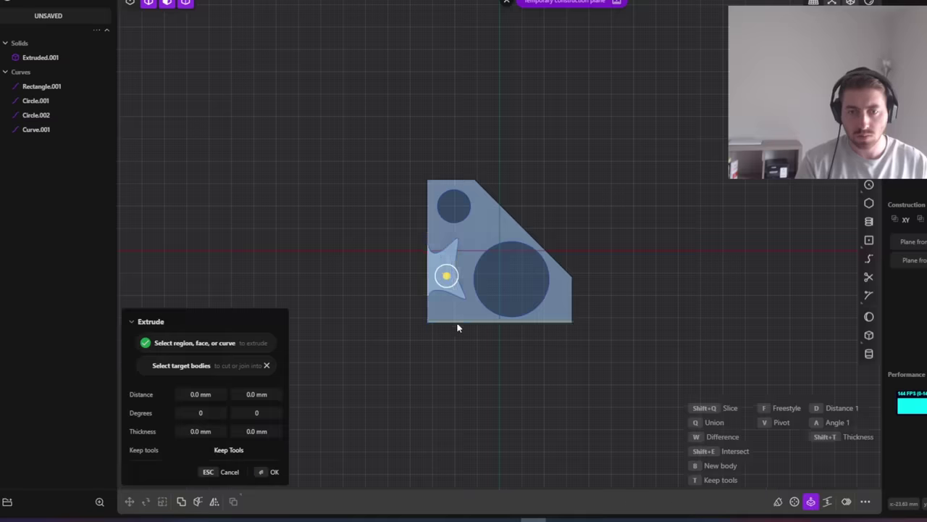
mouse_move(459, 331)
middle_down()
mouse_move(436, 374)
mouse_move(418, 373)
mouse_move(464, 340)
middle_up()
key(Return)
Select the slanted face in face mode and delete it.
click(663, 246)
key(3)
click(526, 288)
key(o)
key(Delete)
mouse_move(654, 329)
middle_down()
mouse_move(630, 302)
mouse_move(414, 265)
mouse_move(580, 331)
middle_up()
key(ctrl+z)
key(Delete)
Extrude the circles on the front face to cut circular holes, starting with Circle.002.
click(414, 265)
key(o)
key(Escape)
click(497, 303)
key(e)
click(582, 299)
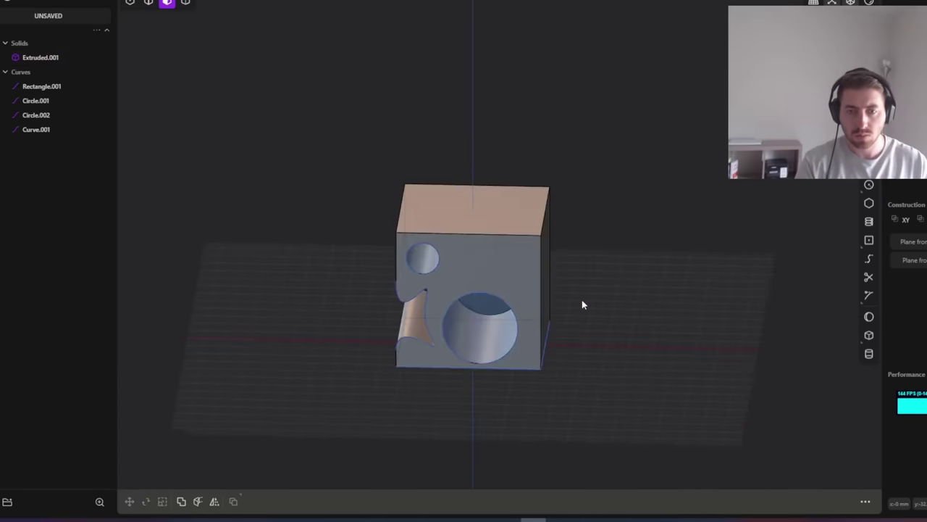
click(496, 296)
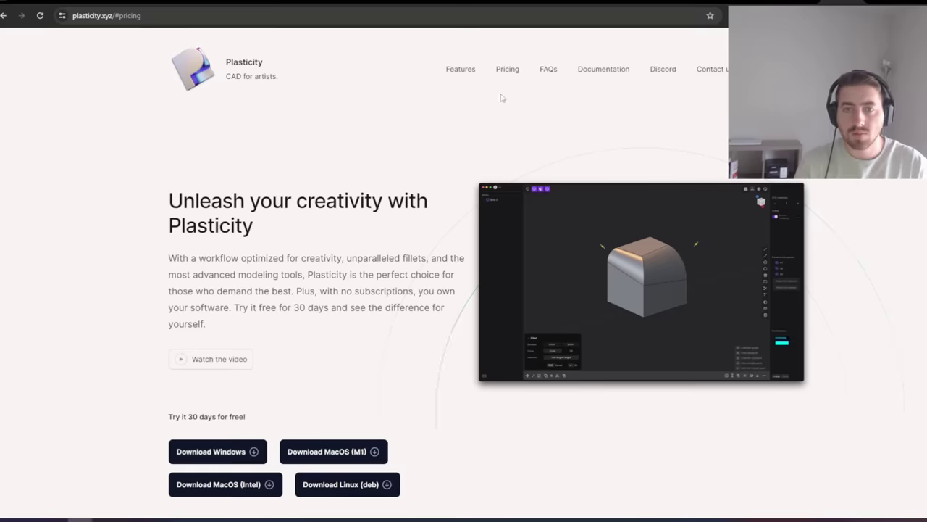
Show Plasticity's pricing plans: $0 30-day trial, $149 Indie and $299 Studio.
click(508, 70)
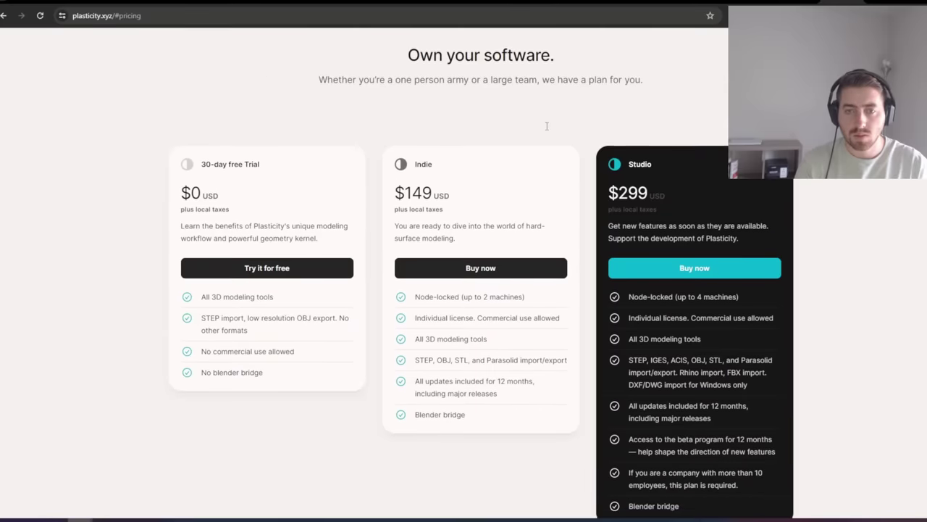
scroll(546, 126, down, 1)
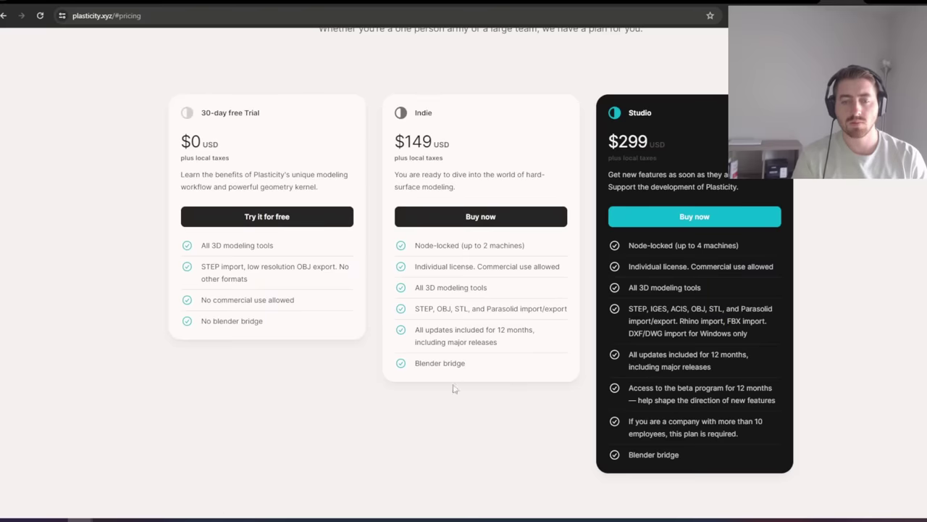
Highlight 'All updates included for 12 months, including major releases' on the $149 Indie card.
drag(417, 328, 539, 348)
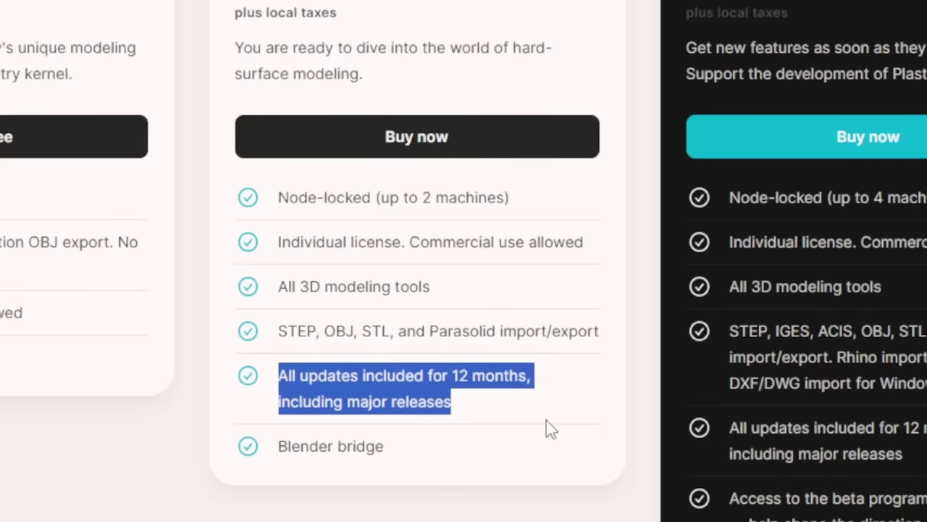